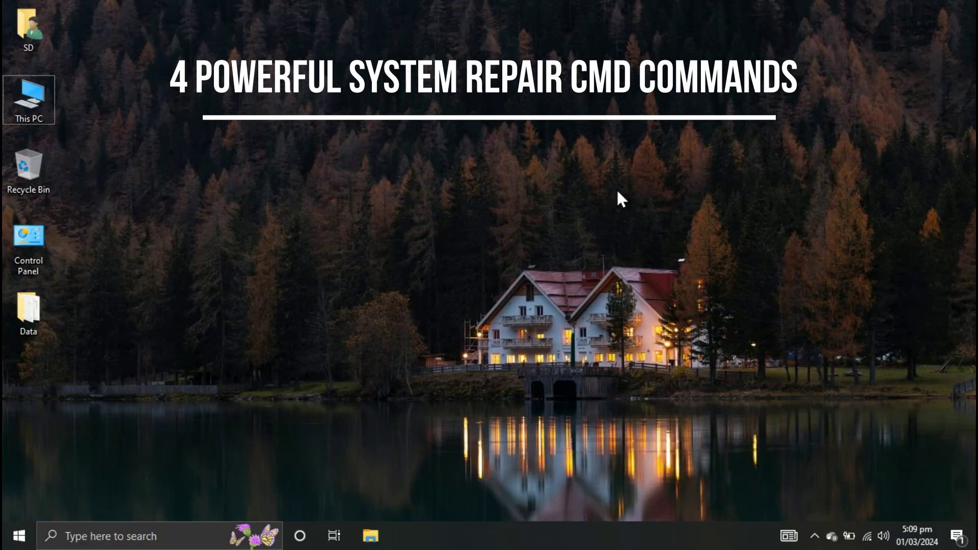
Open Windows search with Win+S, leaving the search box empty
key(super+s)
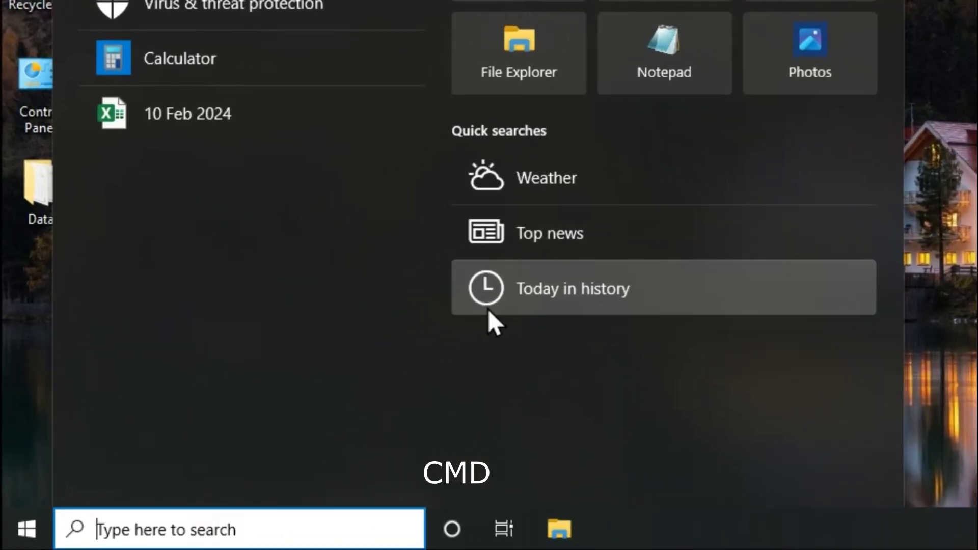
text(cmd)
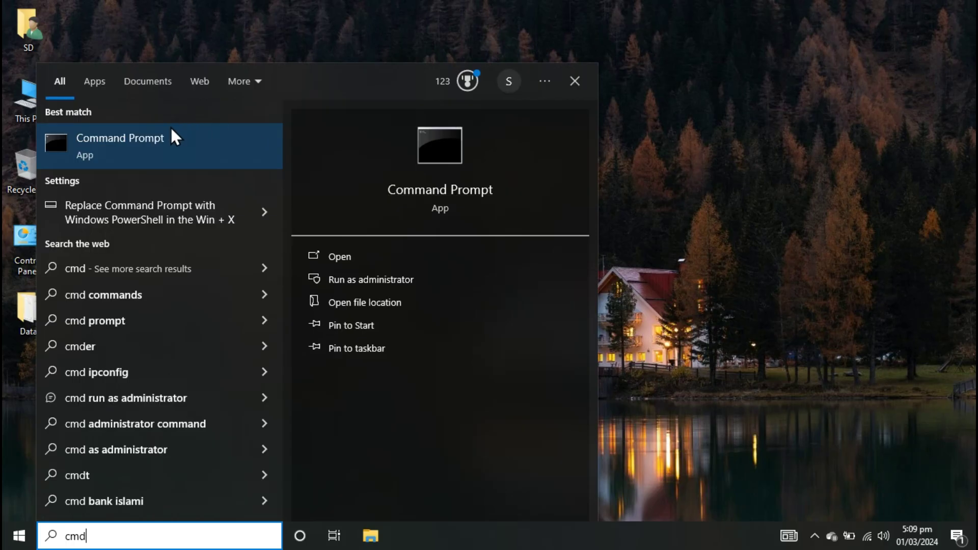
Launch Command Prompt as administrator and nudge its window slightly right
right_click(165, 136)
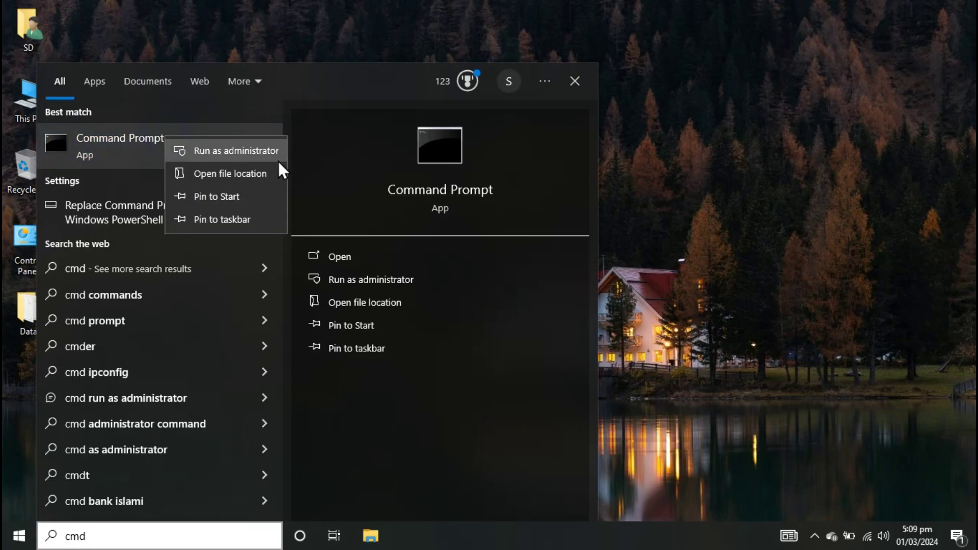
click(238, 151)
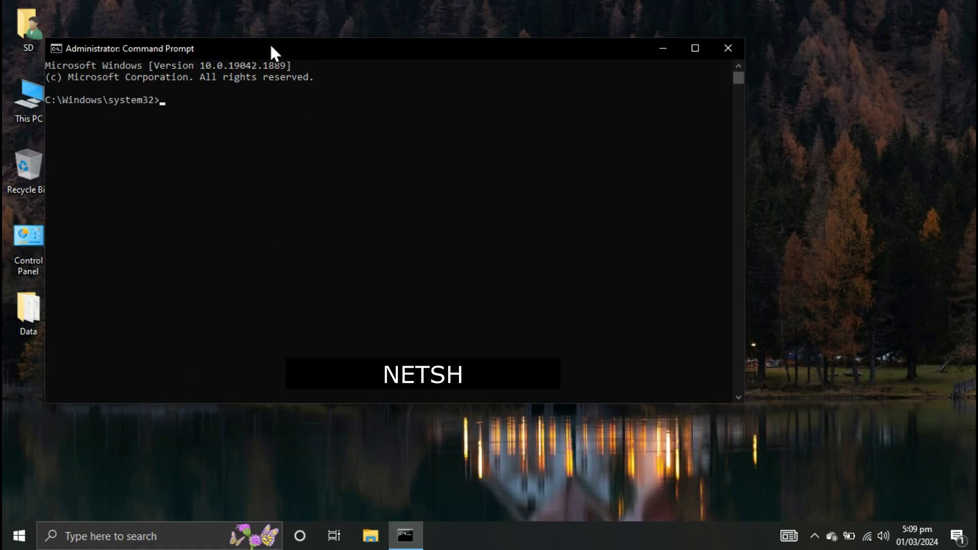
drag(271, 46, 323, 48)
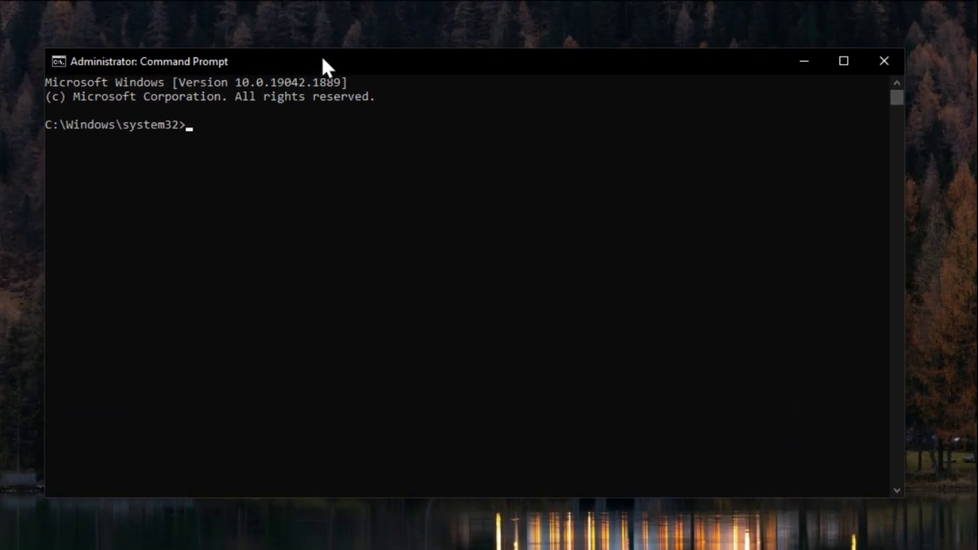
text(net)
text(sh wi)
text(nsock )
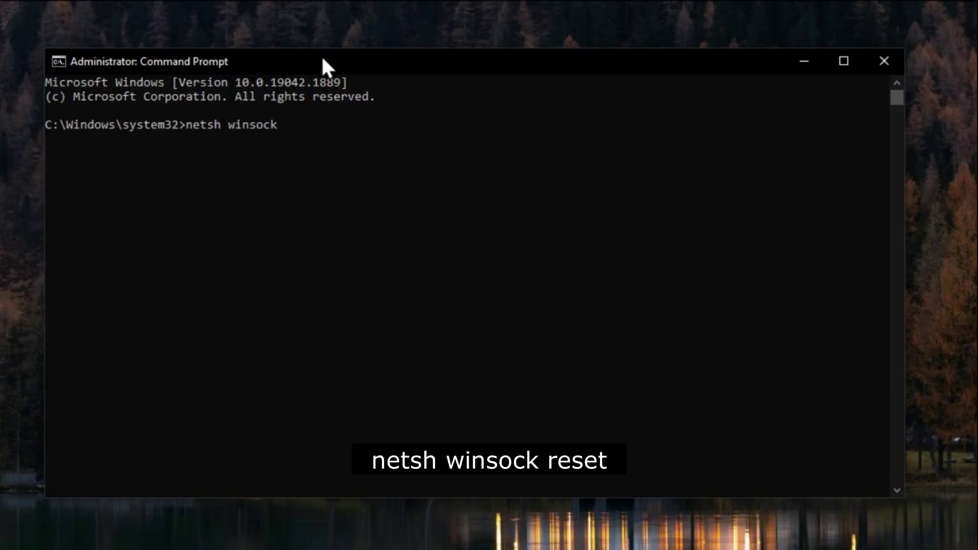
text(reset)
Run netsh winsock reset to reset the Winsock Catalog
key(Return)
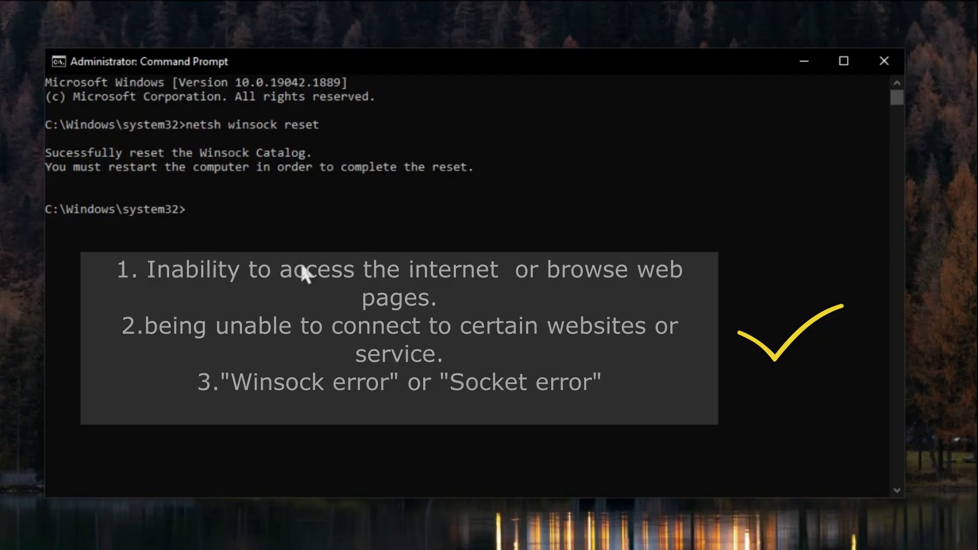
text(net)
text(sh )
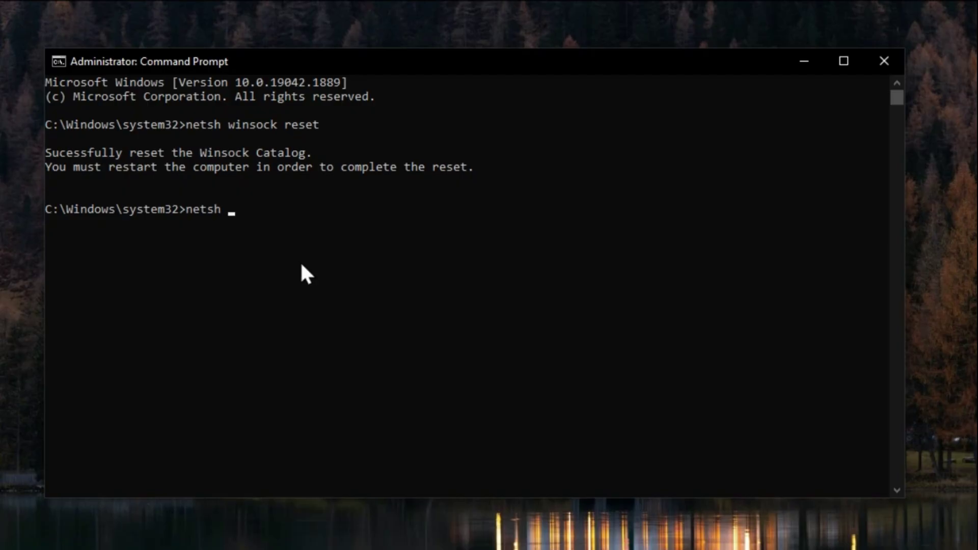
text(int)
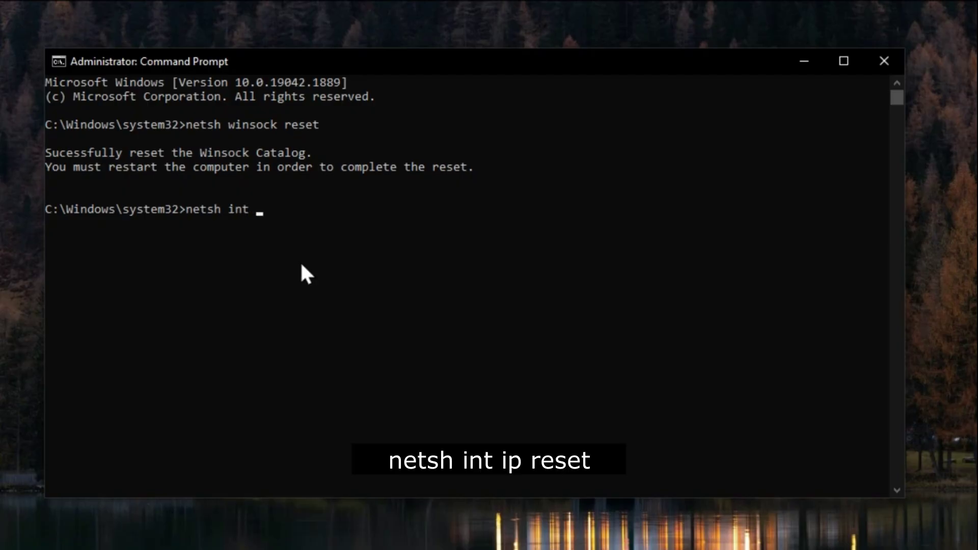
text( ip rese)
text(t)
Run netsh int ip reset to reset the TCP/IP stack
key(Return)
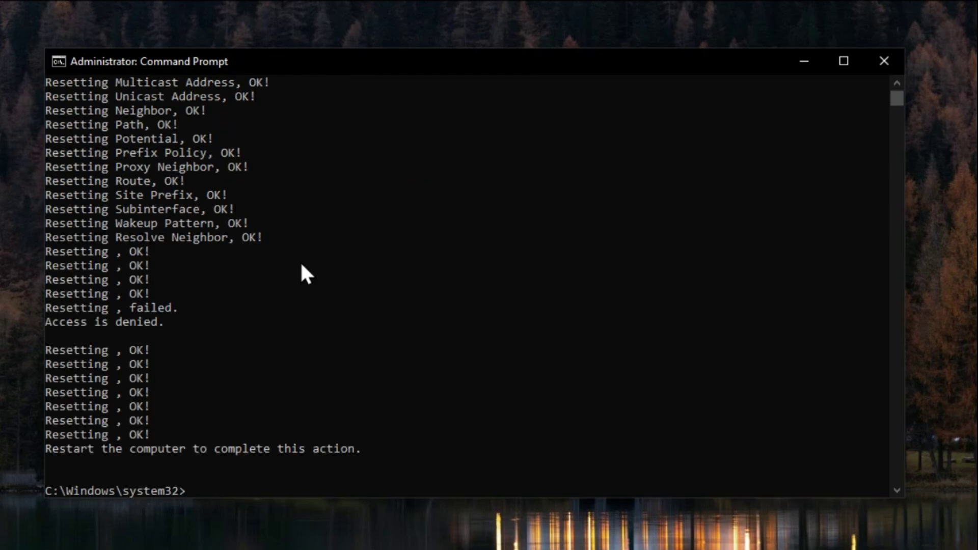
scroll(375, 265, up, 3)
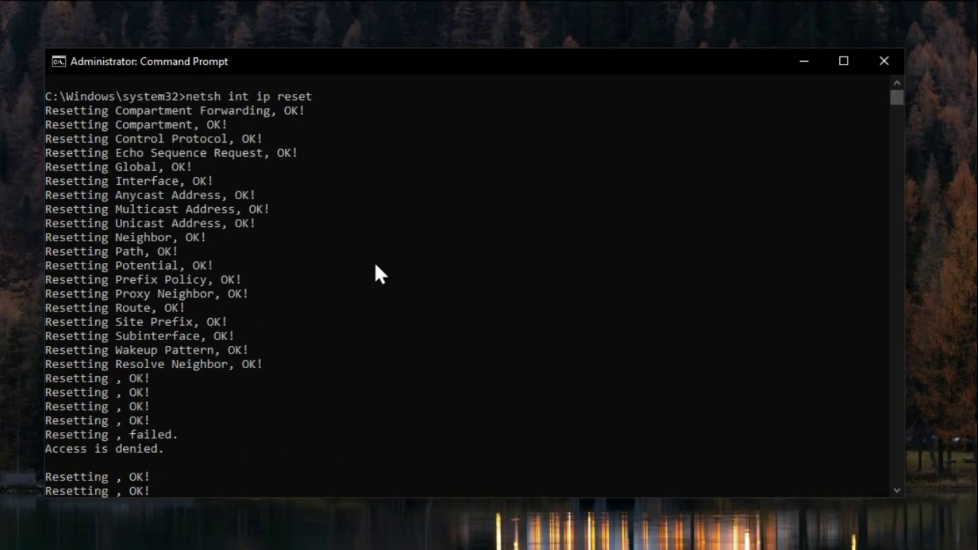
scroll(375, 266, up, 2)
scroll(375, 265, up, 1)
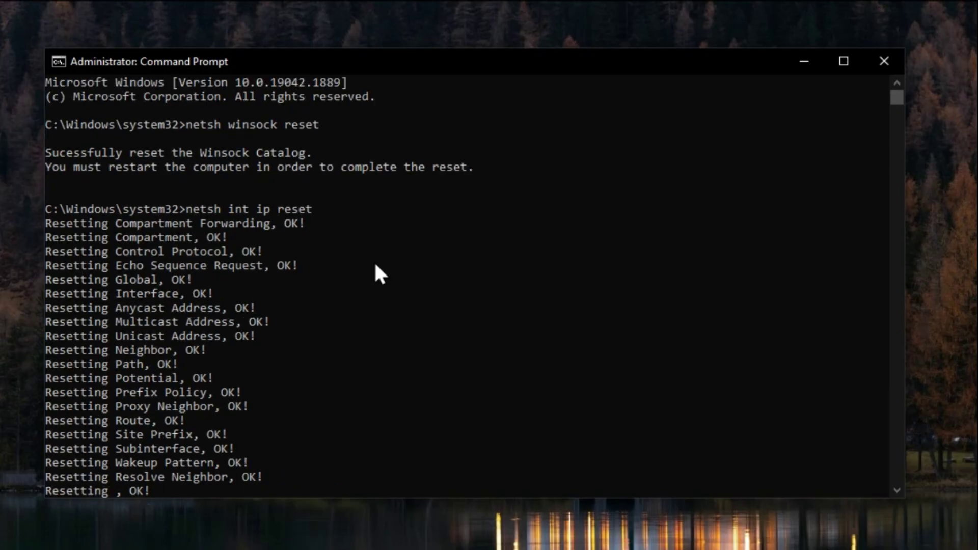
scroll(376, 266, down, 2)
scroll(376, 265, down, 2)
scroll(375, 266, down, 3)
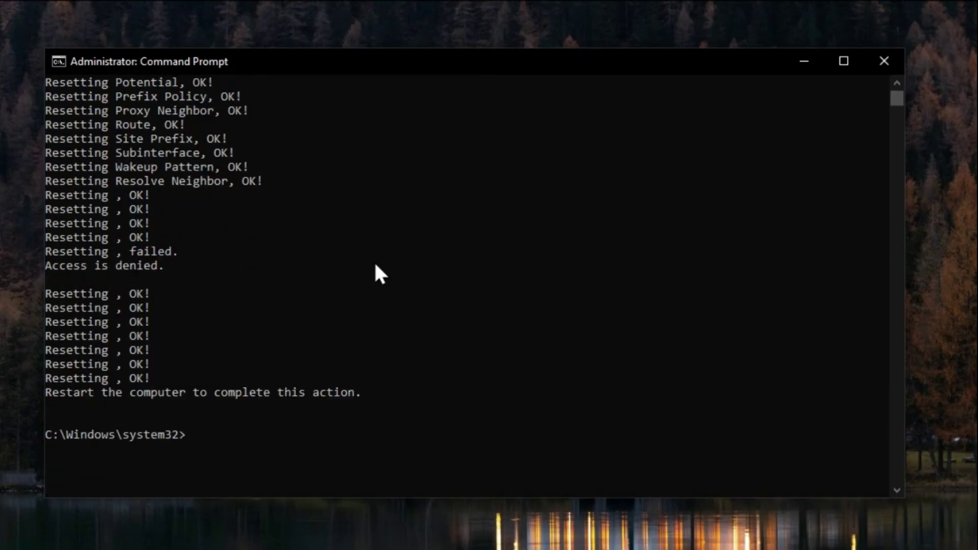
scroll(375, 274, down, 3)
scroll(375, 274, down, 1)
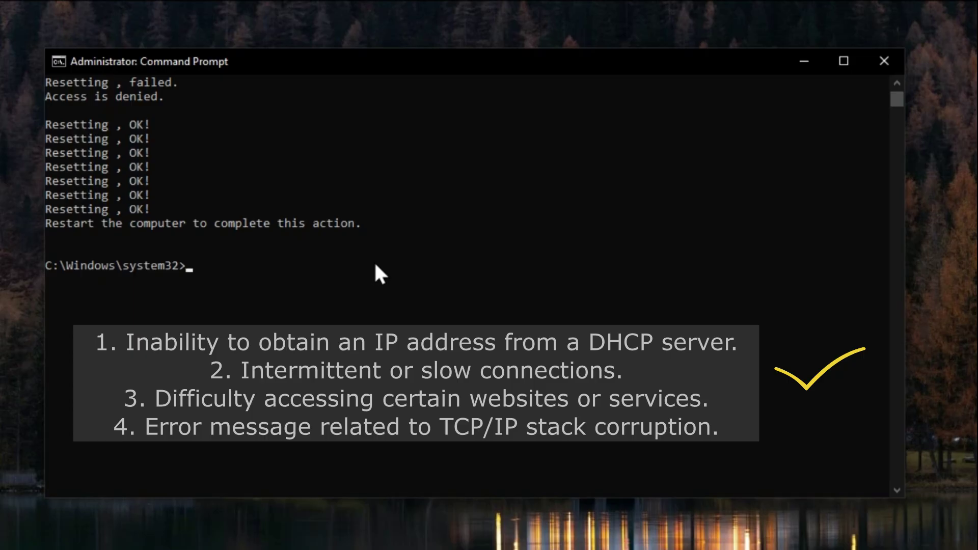
text(b)
text(cde)
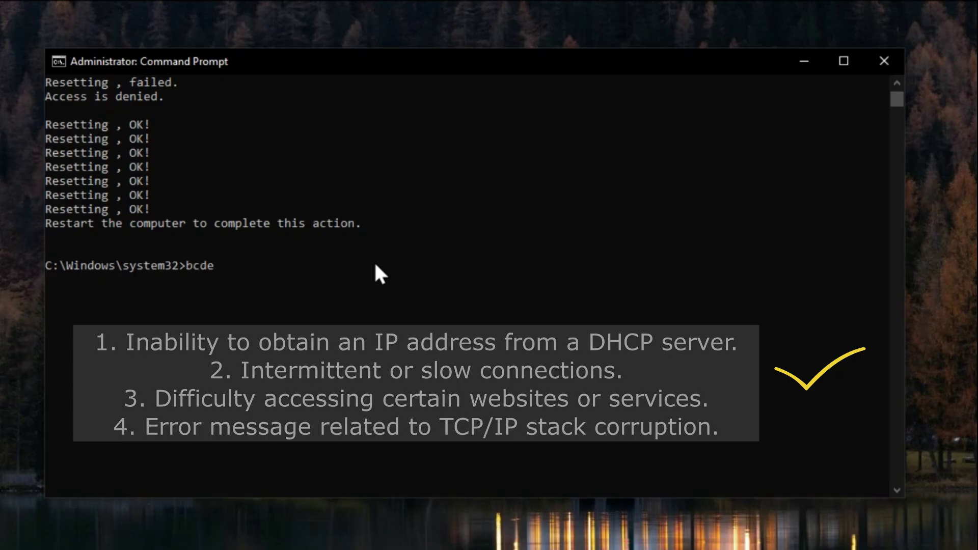
text(dit)
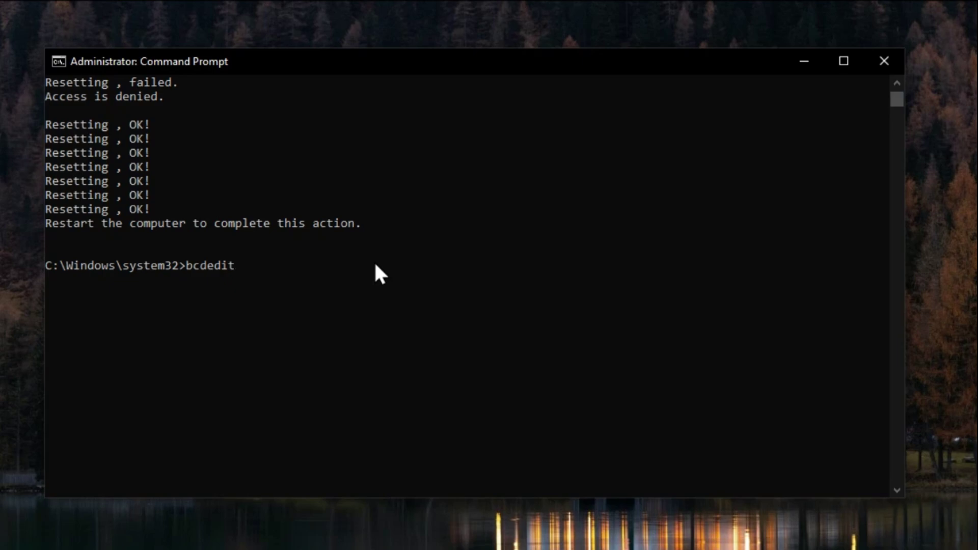
text( /enum)
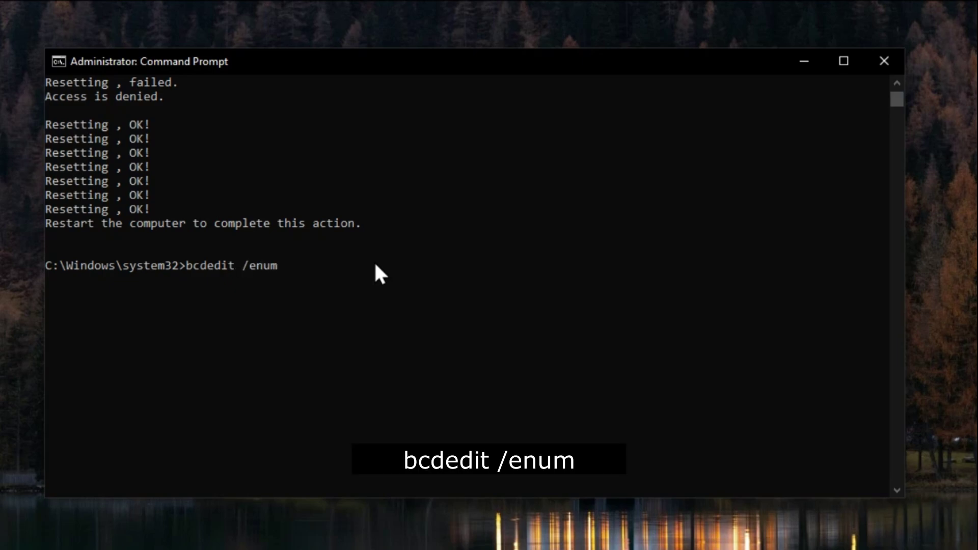
Run bcdedit /enum to list the Boot Manager and Boot Loader entries
key(Return)
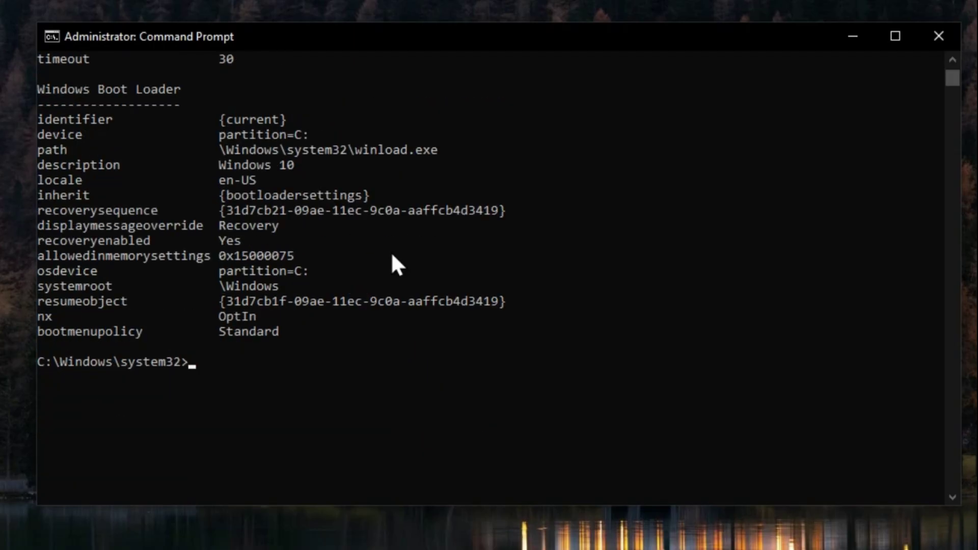
scroll(392, 256, up, 2)
scroll(392, 257, up, 1)
scroll(392, 257, up, 1)
scroll(392, 257, up, 2)
scroll(392, 257, up, 1)
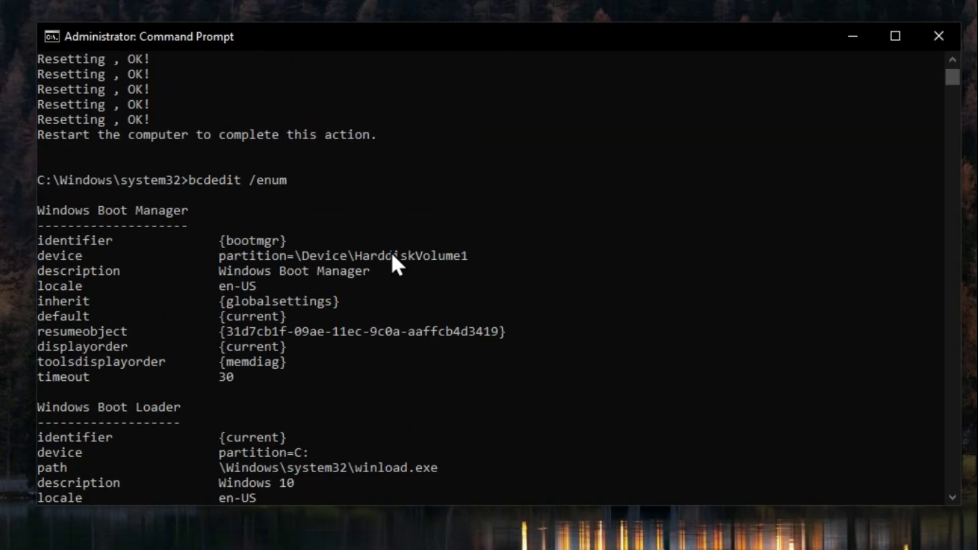
scroll(391, 257, down, 2)
scroll(391, 257, down, 1)
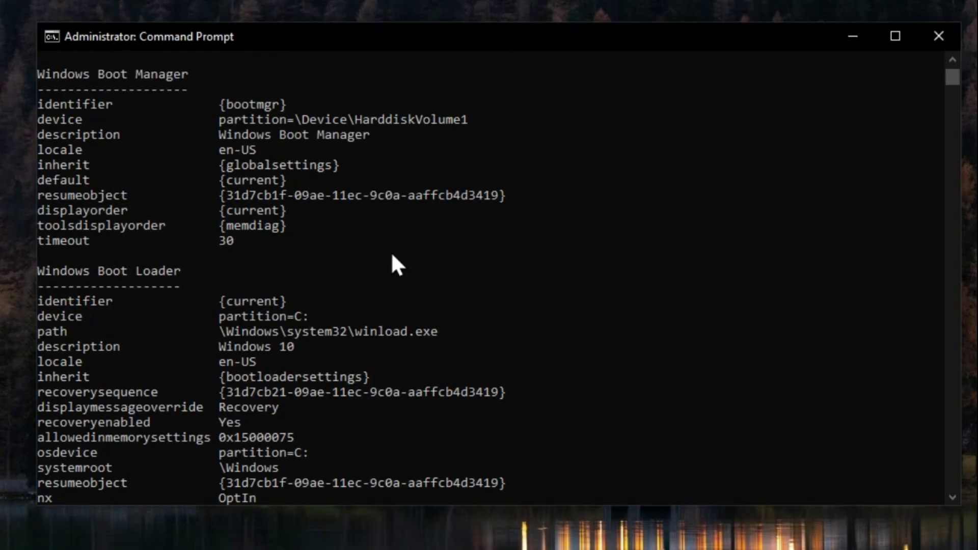
scroll(392, 257, down, 1)
scroll(393, 257, down, 3)
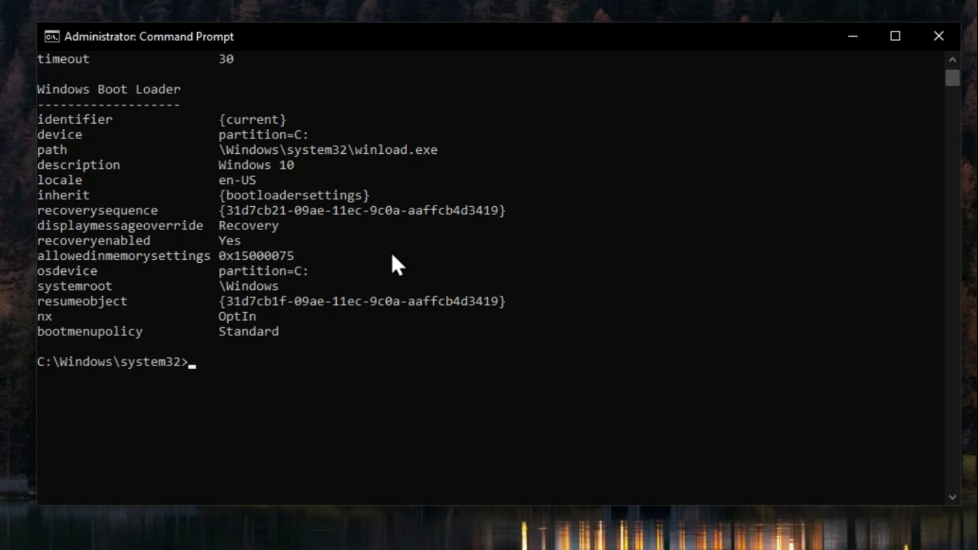
text(sfc)
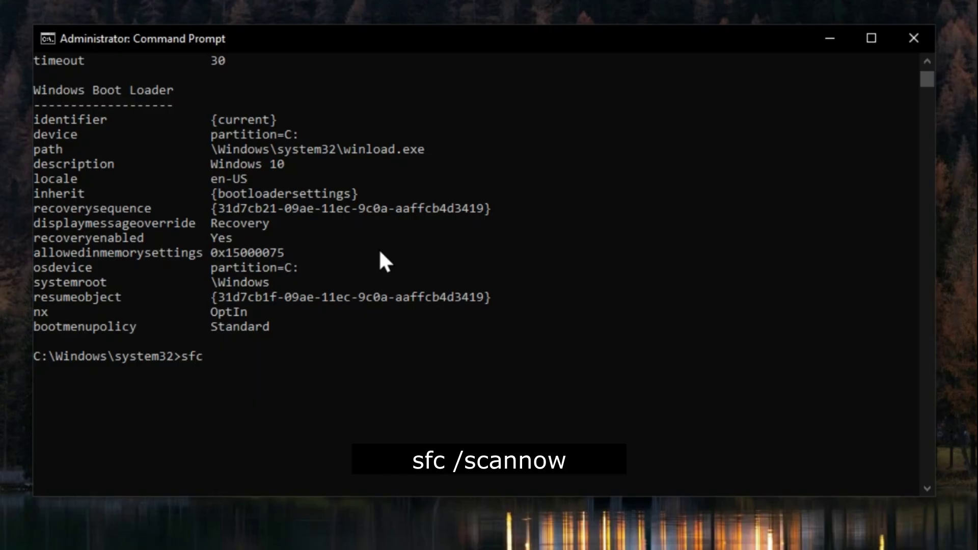
text( /)
text(scann)
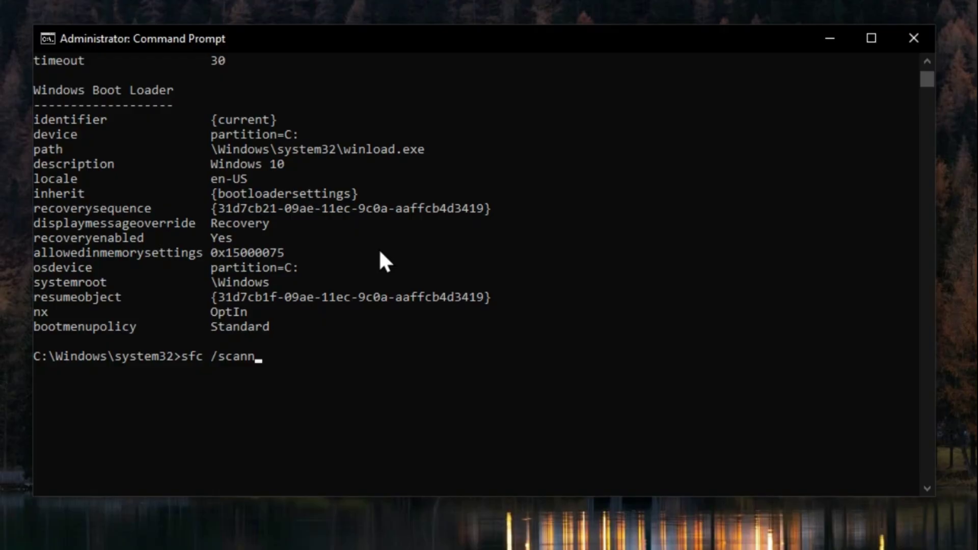
text(ow)
Start the sfc /scannow System File Checker scan
key(Return)
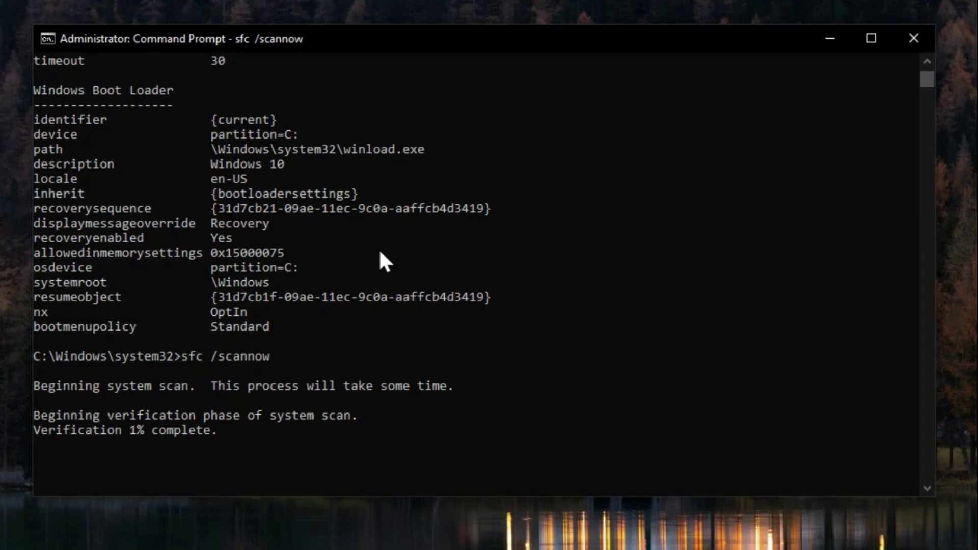
scroll(379, 253, down, 1)
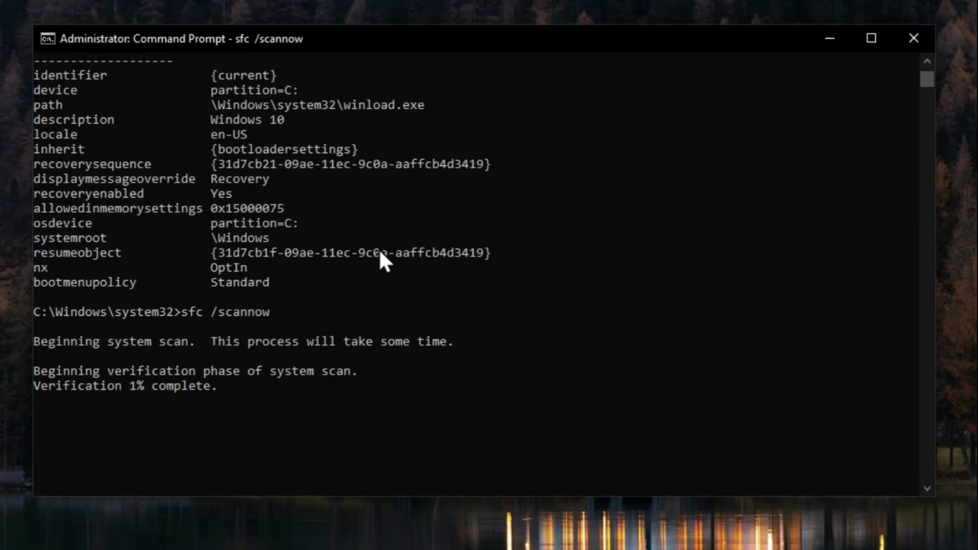